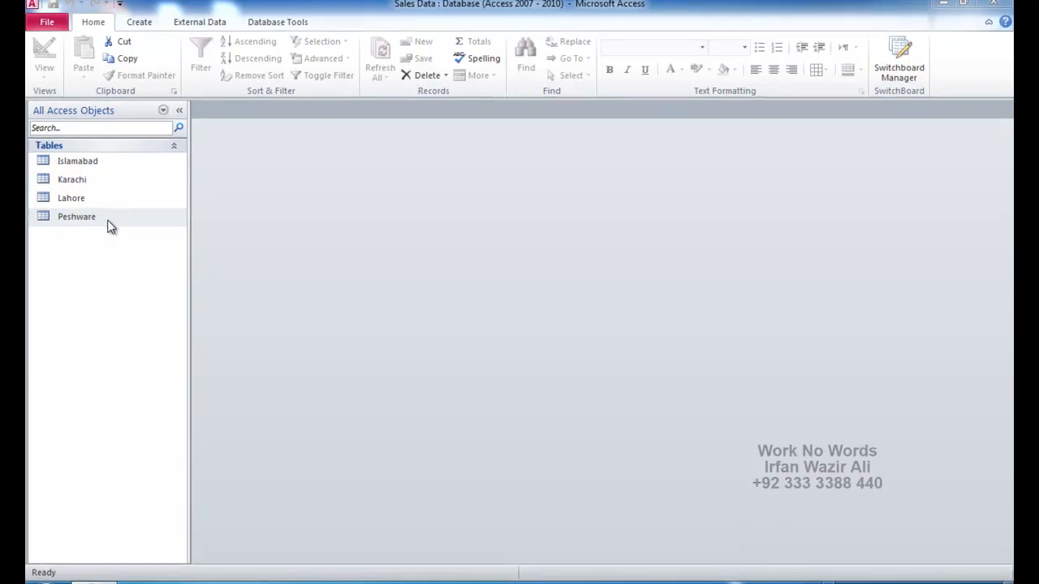
Open the Islamabad, Karachi, Lahore and Peshware tables and examine their sales columns and record counts
{"action": "double_click", "coordinate": [97, 163]}
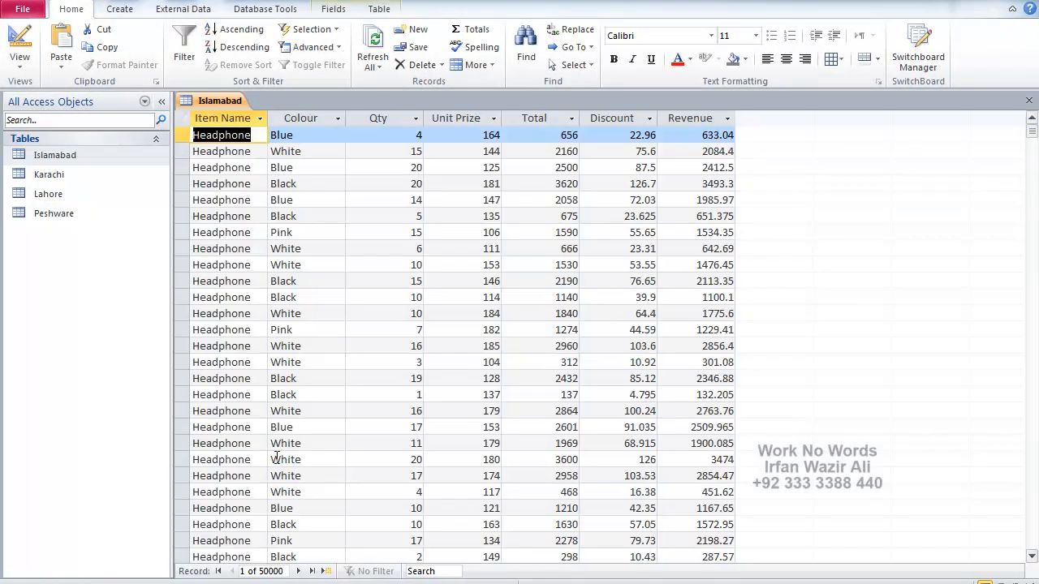
{"action": "left_click", "coordinate": [276, 459]}
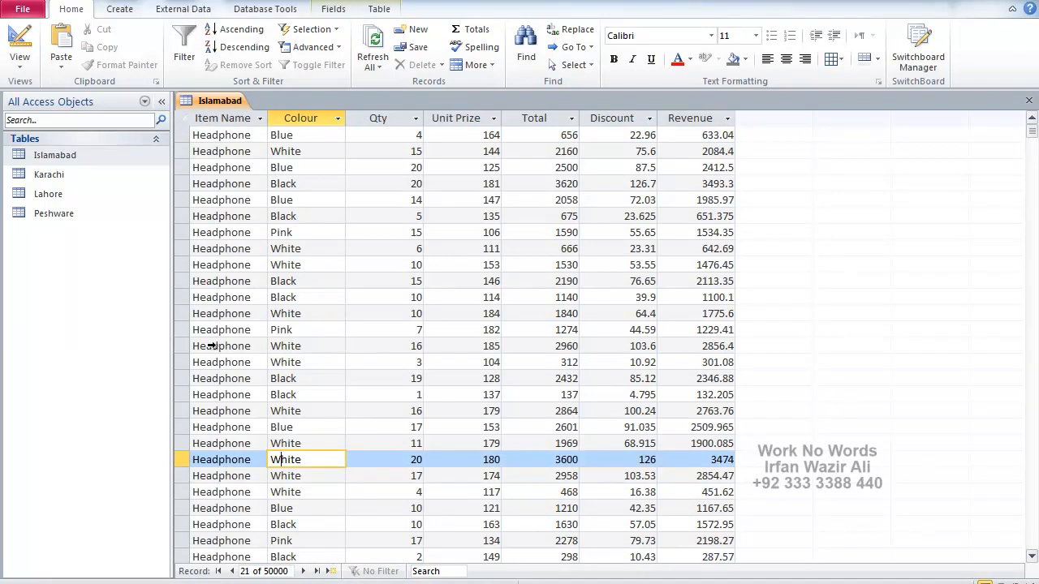
{"action": "double_click", "coordinate": [59, 180]}
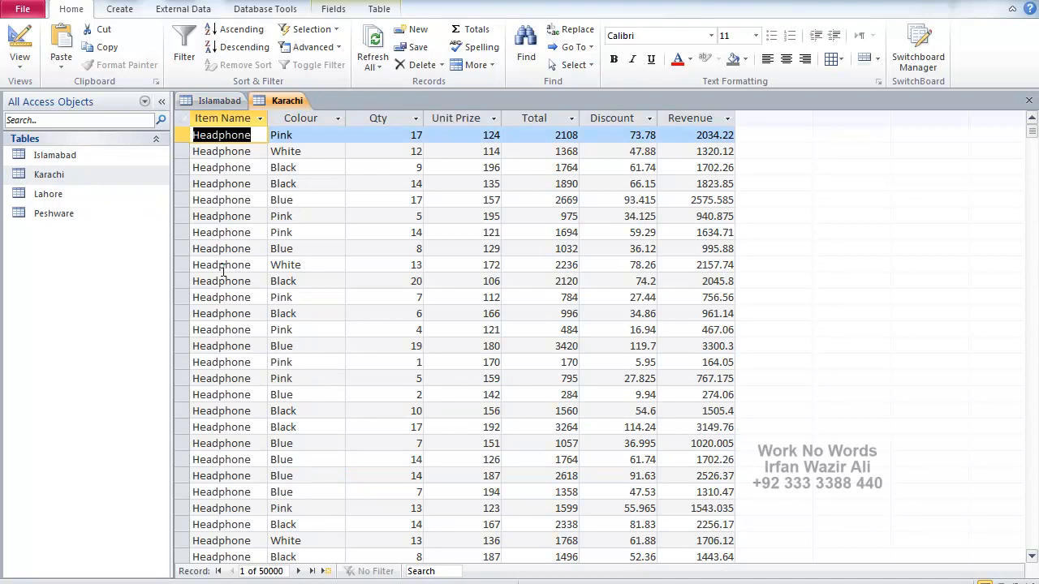
{"action": "left_click", "coordinate": [222, 268]}
{"action": "double_click", "coordinate": [48, 193]}
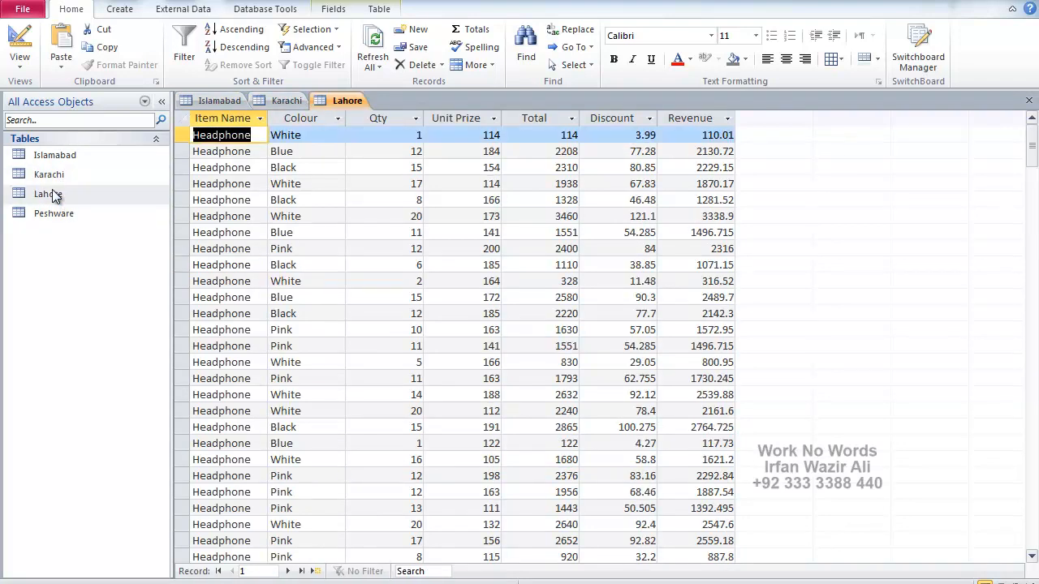
{"action": "double_click", "coordinate": [64, 214]}
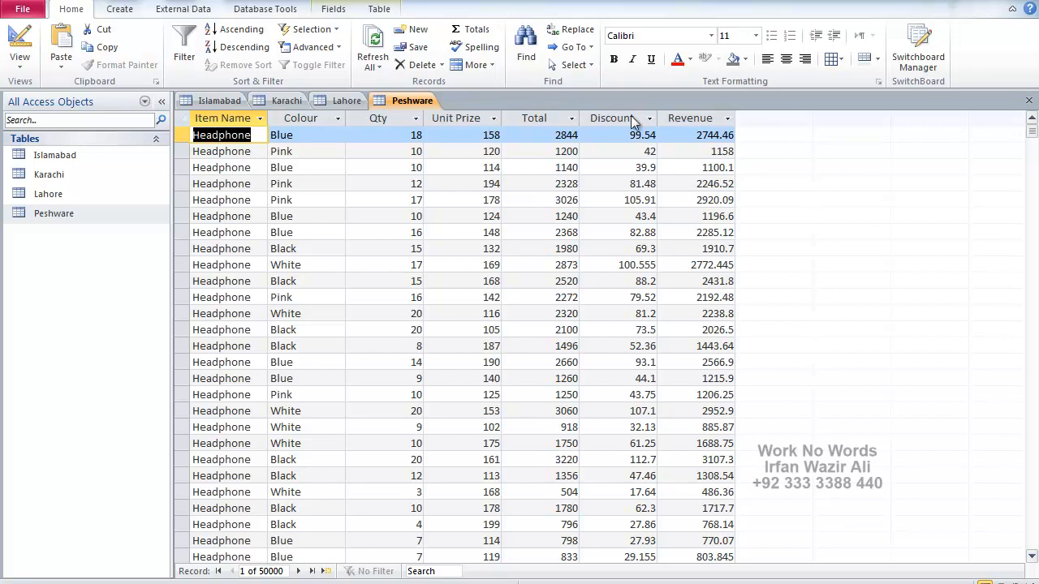
Close all four open city tables
{"action": "left_click", "coordinate": [1029, 100]}
{"action": "left_click", "coordinate": [1029, 101]}
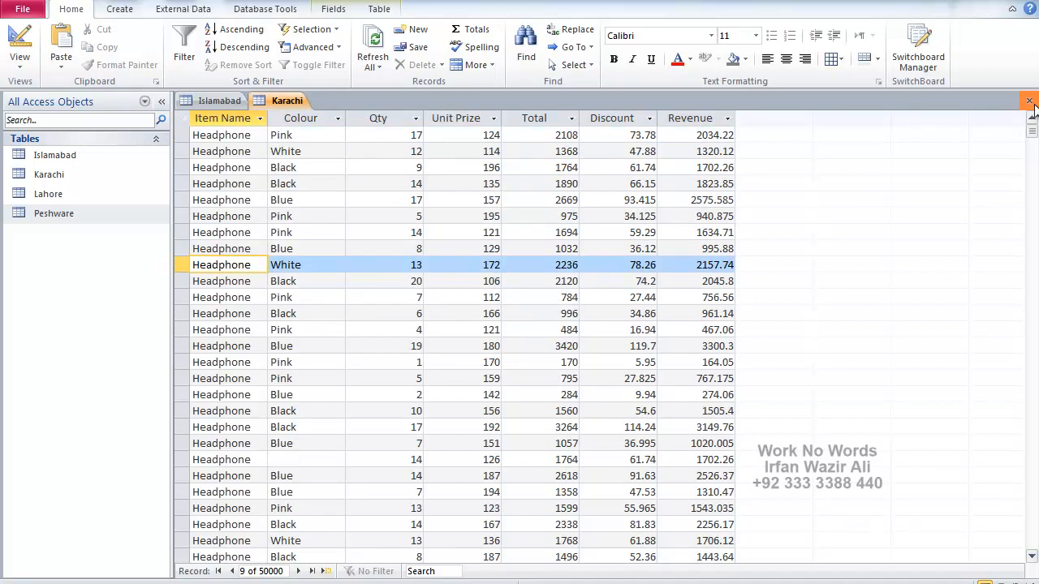
{"action": "left_click", "coordinate": [1028, 101]}
{"action": "left_click", "coordinate": [1028, 100]}
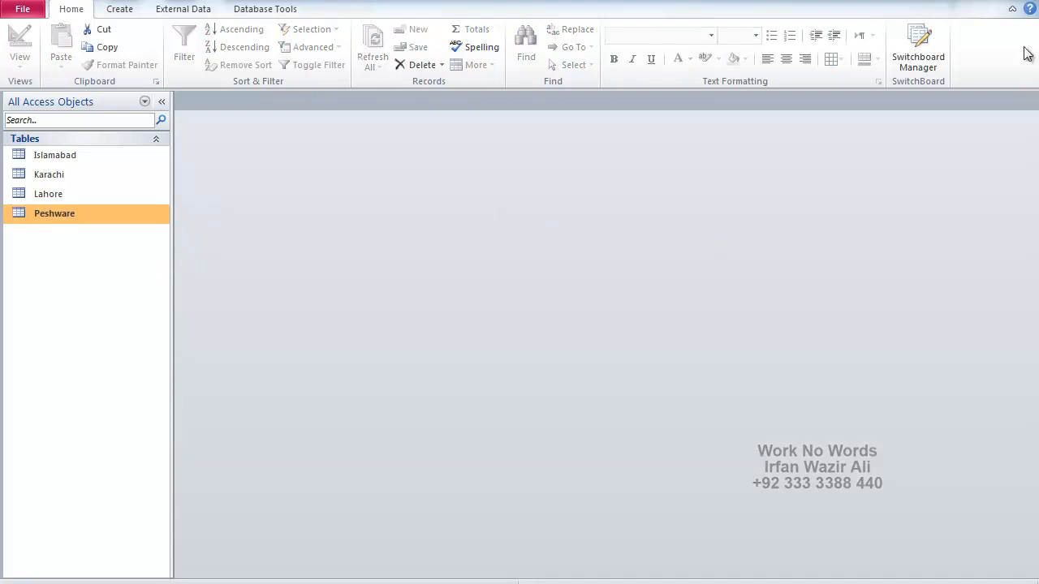
Leave the Access database and create a new blank workbook in Excel
{"action": "left_click", "coordinate": [967, 1]}
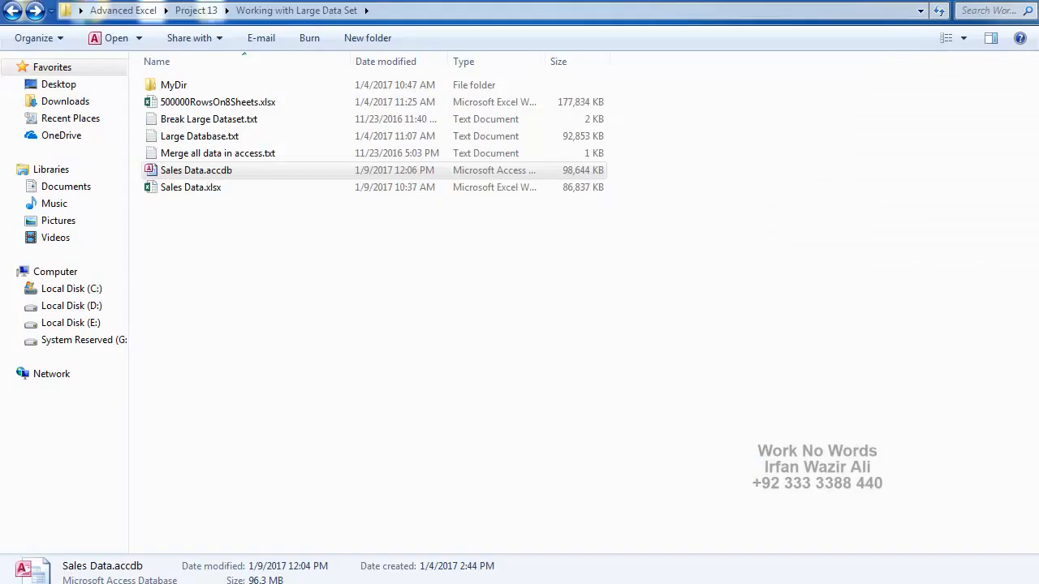
{"action": "double_click", "coordinate": [267, 186]}
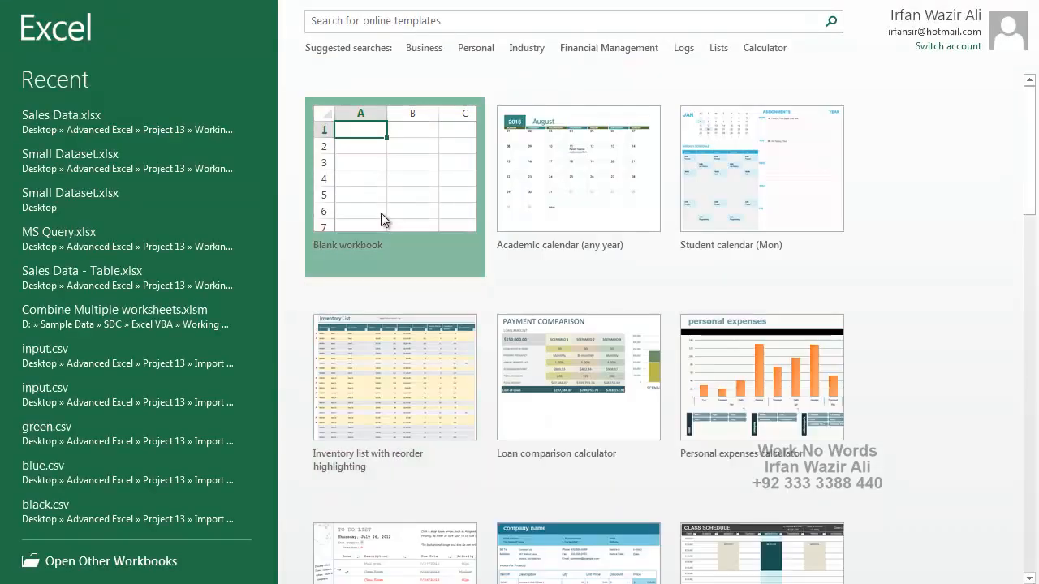
{"action": "left_click", "coordinate": [380, 213]}
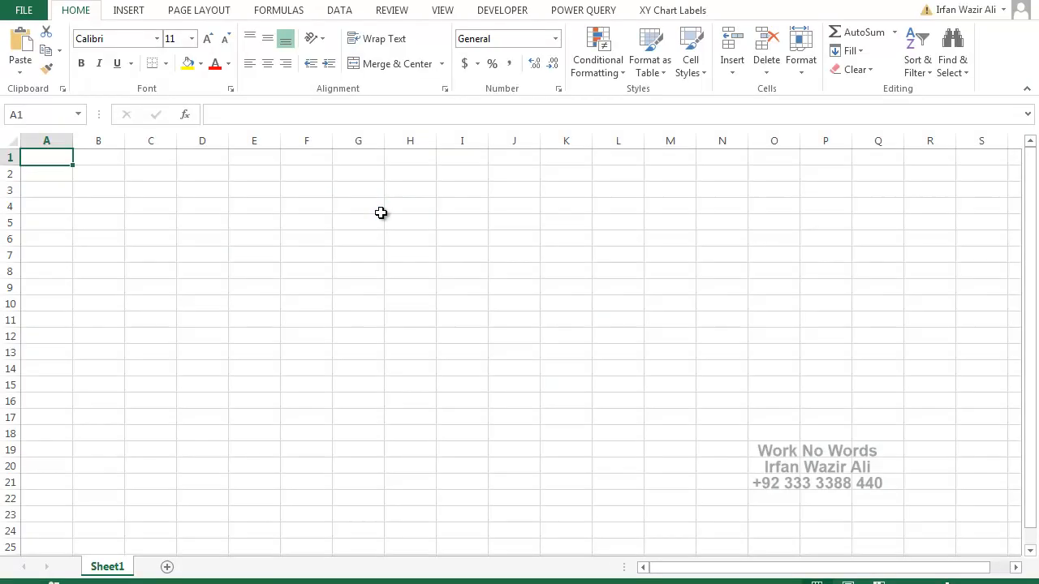
{"action": "scroll", "coordinate": [383, 211], "scroll_direction": "up", "scroll_amount": 5}
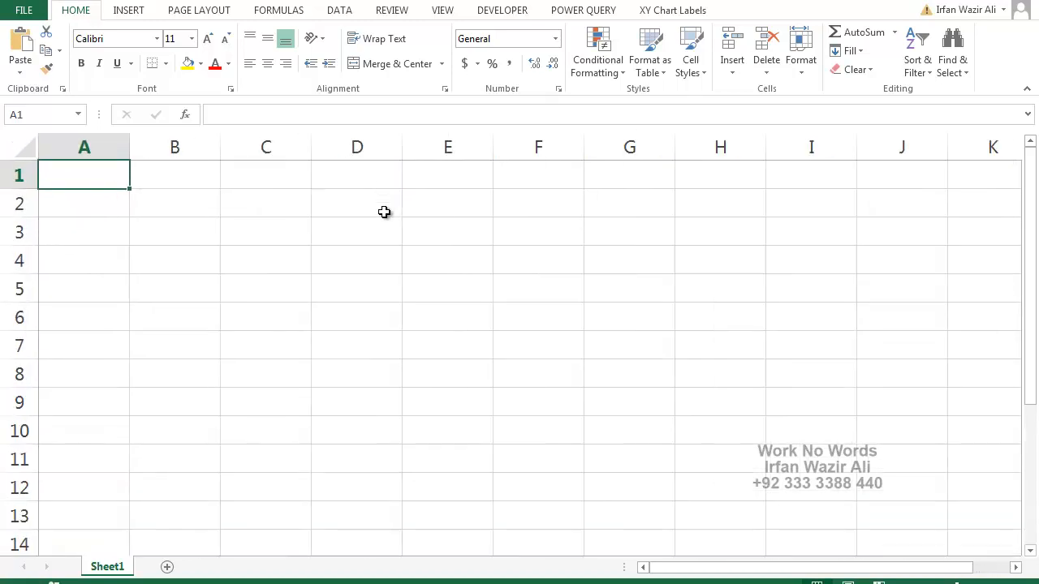
Start an external data import through Microsoft Query using MS Access Database as the data source
{"action": "left_click", "coordinate": [342, 13]}
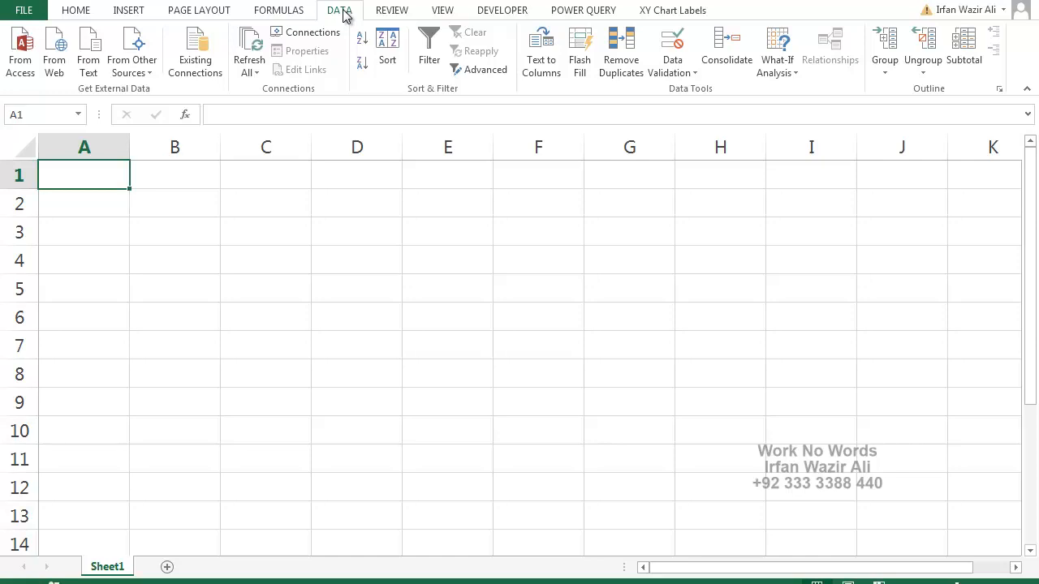
{"action": "left_click", "coordinate": [137, 72]}
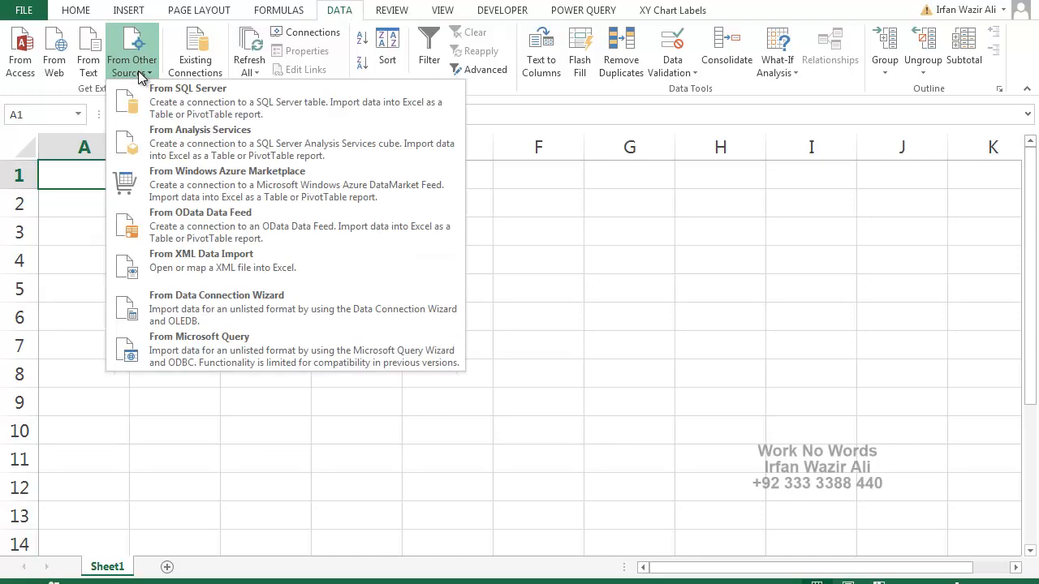
{"action": "left_click", "coordinate": [208, 361]}
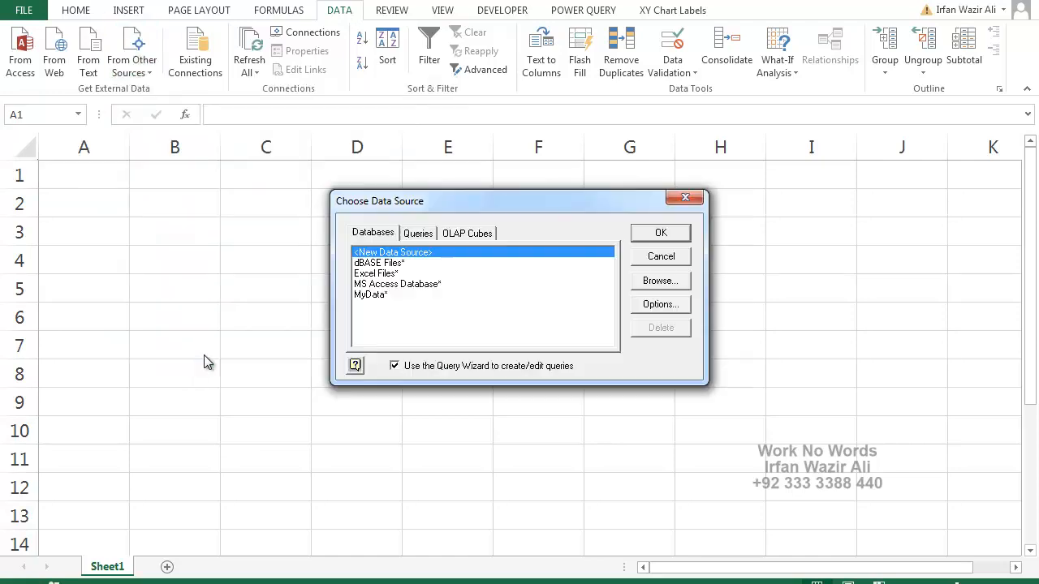
{"action": "left_click", "coordinate": [395, 286]}
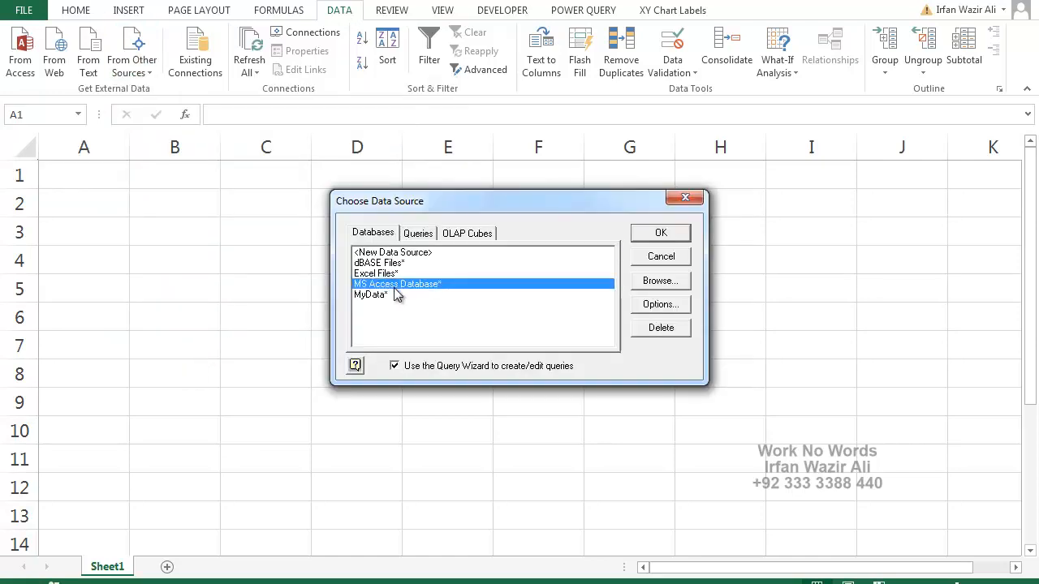
{"action": "left_click", "coordinate": [662, 234]}
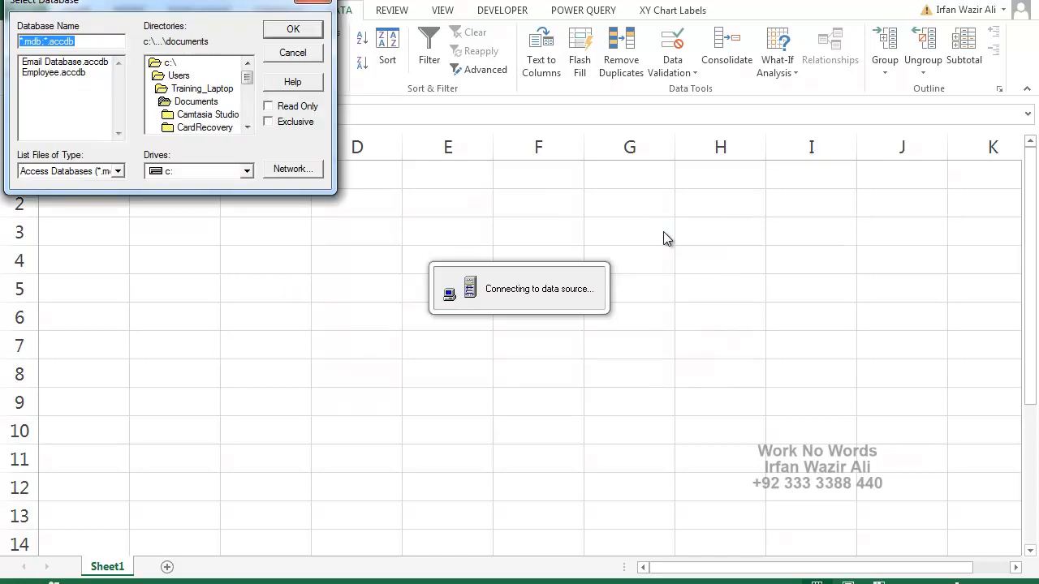
Connect to Sales Data.accdb in the Working with Large Data Set folder, under Desktop, Advanced Excel, Project 13
{"action": "double_click", "coordinate": [213, 88]}
{"action": "double_click", "coordinate": [218, 100]}
{"action": "double_click", "coordinate": [231, 90]}
{"action": "left_click", "coordinate": [248, 128]}
{"action": "double_click", "coordinate": [204, 127]}
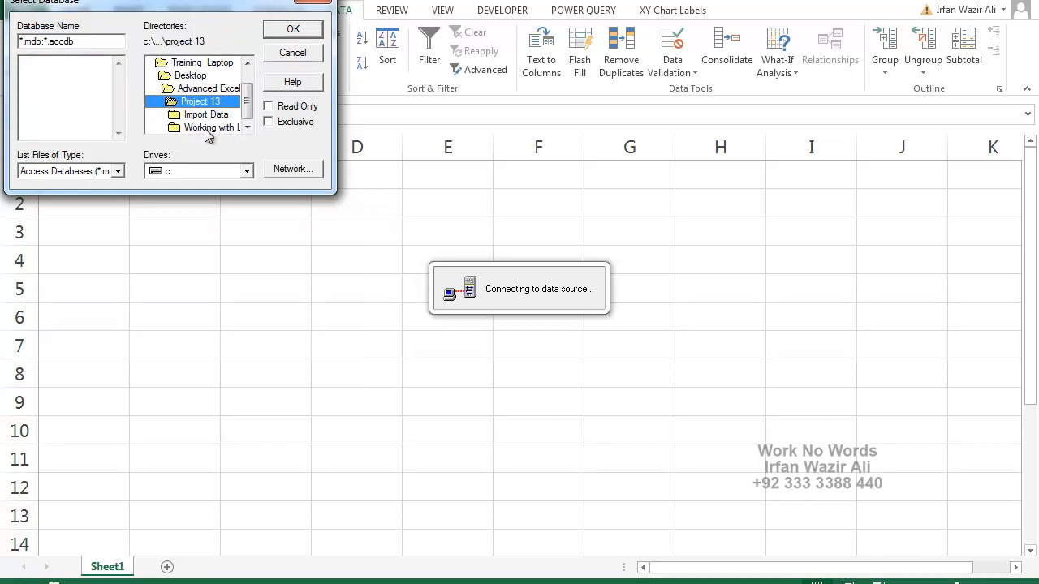
{"action": "double_click", "coordinate": [205, 127]}
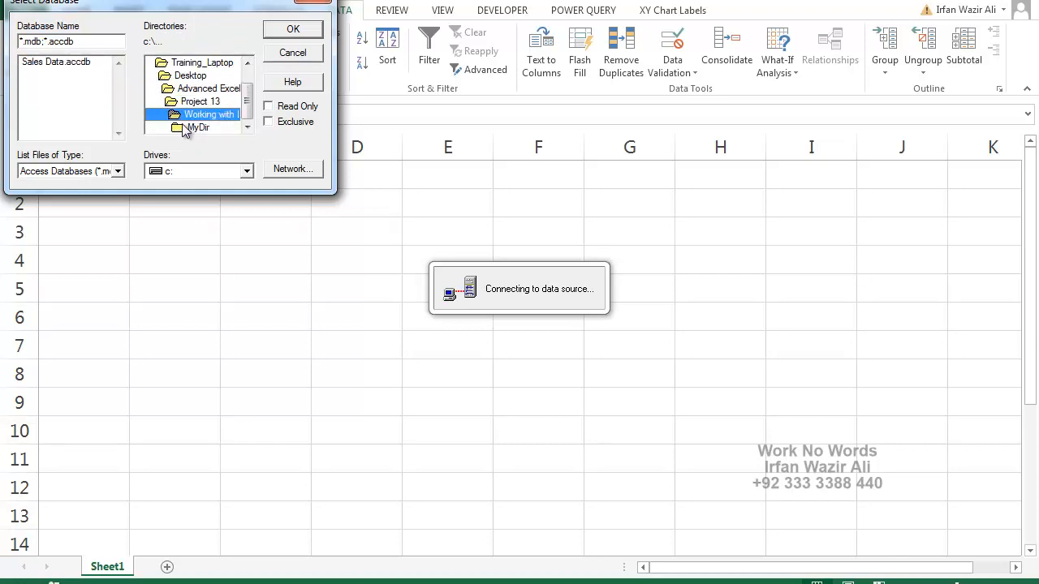
{"action": "double_click", "coordinate": [57, 64]}
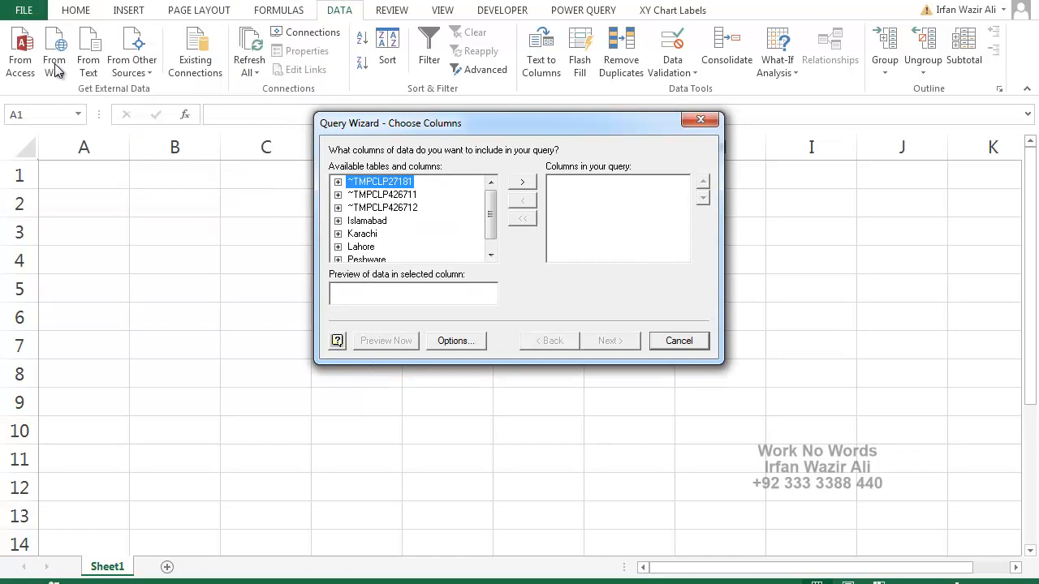
Include all columns of the Islamabad, Karachi, Lahore and Peshware tables in the query and continue into Microsoft Query
{"action": "left_click_drag", "start_coordinate": [490, 216], "coordinate": [489, 226]}
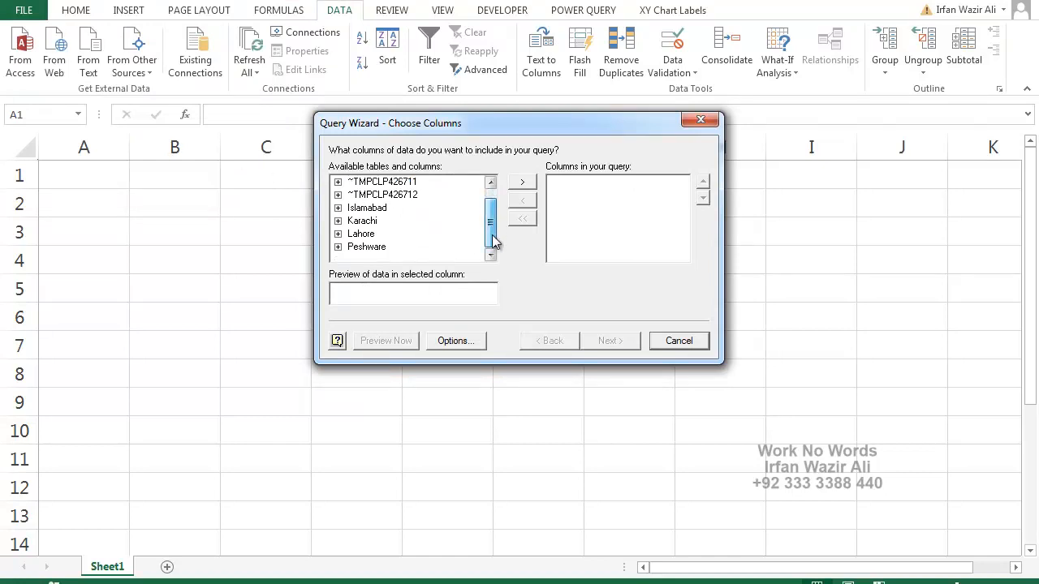
{"action": "left_click", "coordinate": [359, 209]}
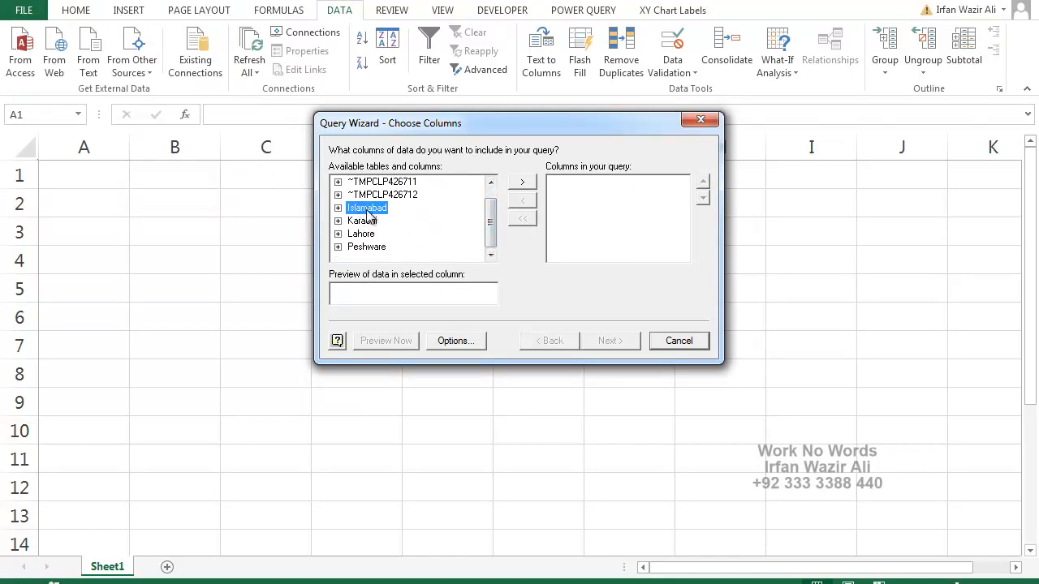
{"action": "left_click", "coordinate": [525, 185]}
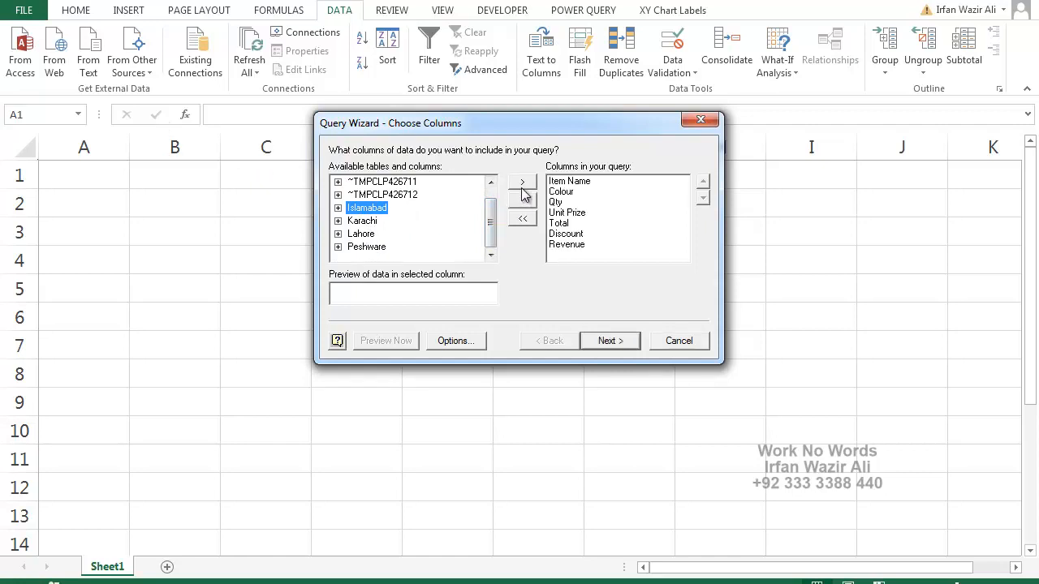
{"action": "left_click", "coordinate": [363, 221]}
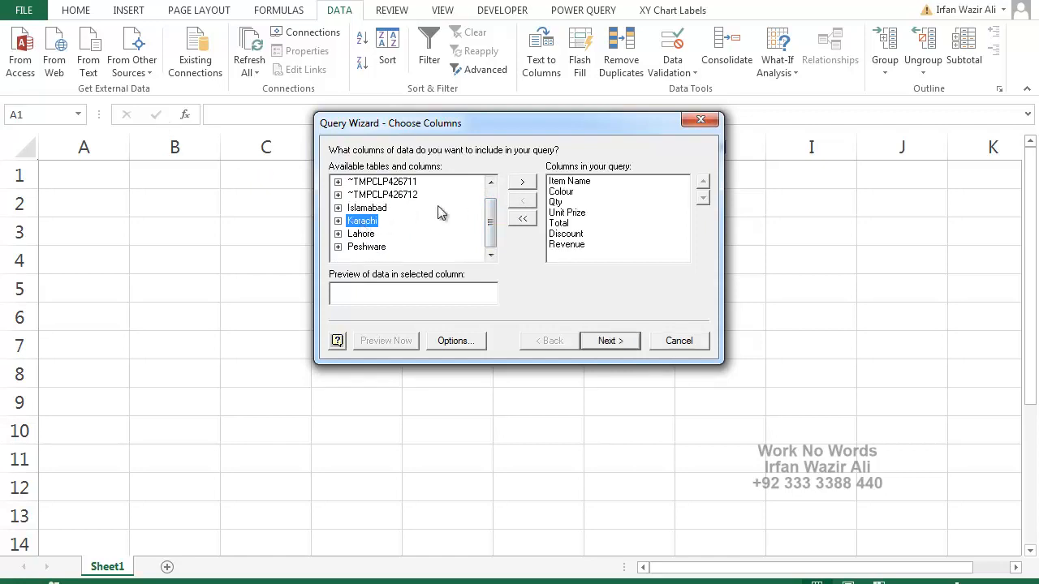
{"action": "left_click", "coordinate": [522, 182]}
{"action": "left_click", "coordinate": [367, 234]}
{"action": "left_click", "coordinate": [522, 183]}
{"action": "left_click", "coordinate": [371, 248]}
{"action": "left_click", "coordinate": [522, 182]}
{"action": "mouse_move", "coordinate": [682, 200]}
{"action": "left_mouse_down"}
{"action": "mouse_move", "coordinate": [682, 239]}
{"action": "mouse_move", "coordinate": [682, 197]}
{"action": "left_mouse_up"}
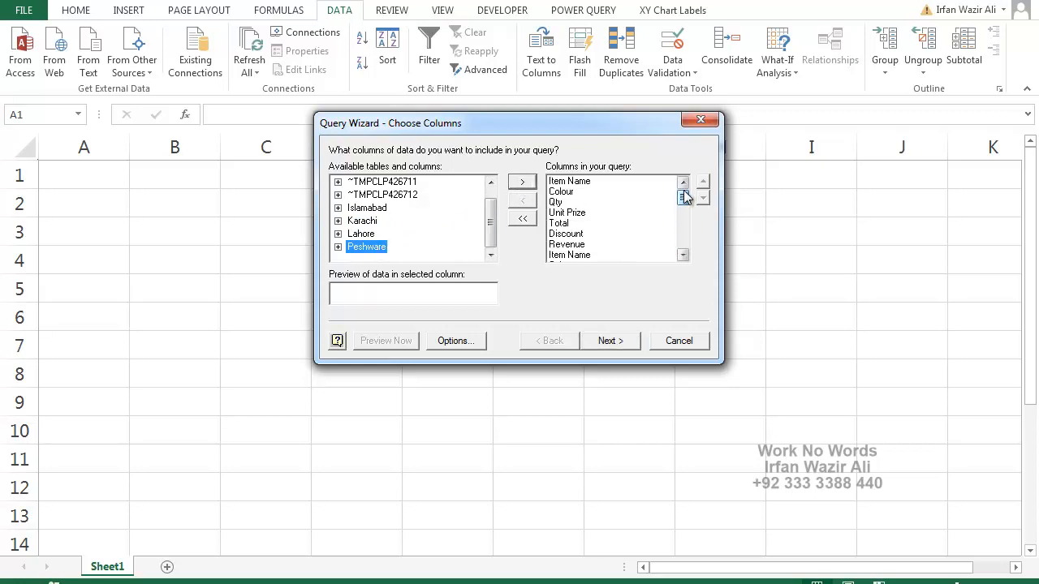
{"action": "left_click", "coordinate": [631, 343]}
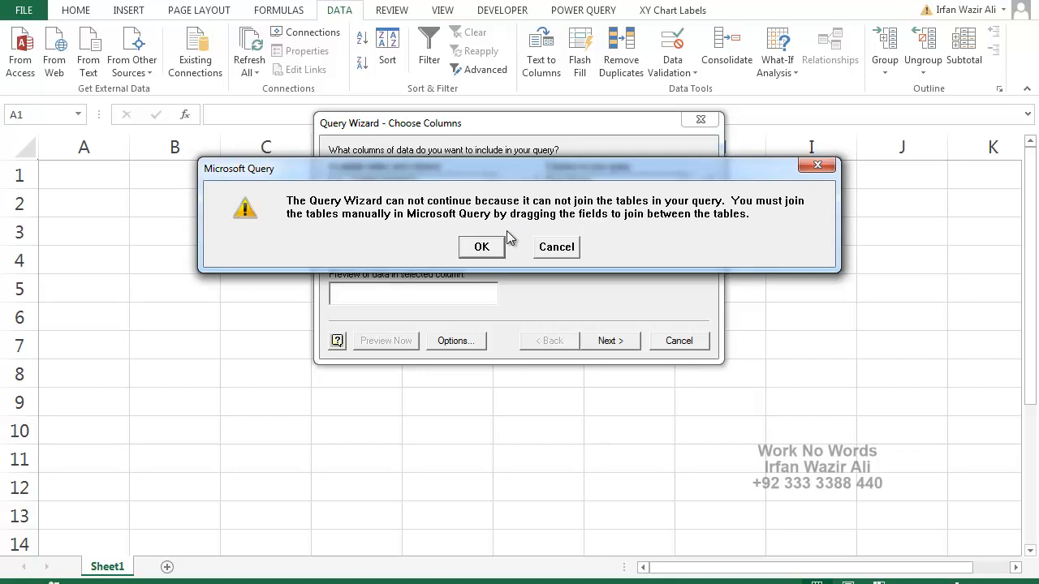
{"action": "left_click", "coordinate": [487, 246]}
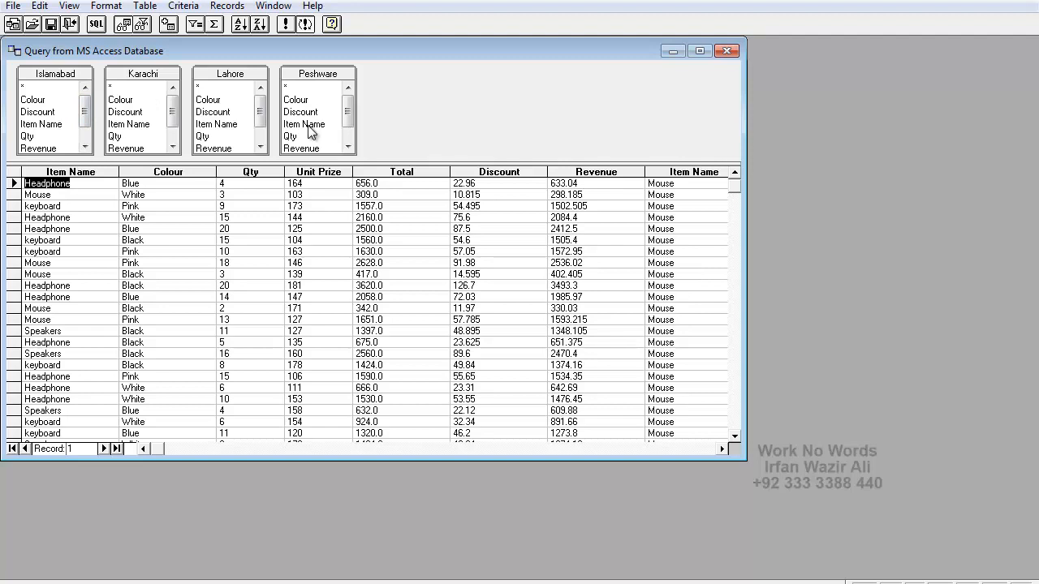
Reduce the query's SQL statement to "SELECT * from Islamabad"
{"action": "left_click", "coordinate": [96, 24]}
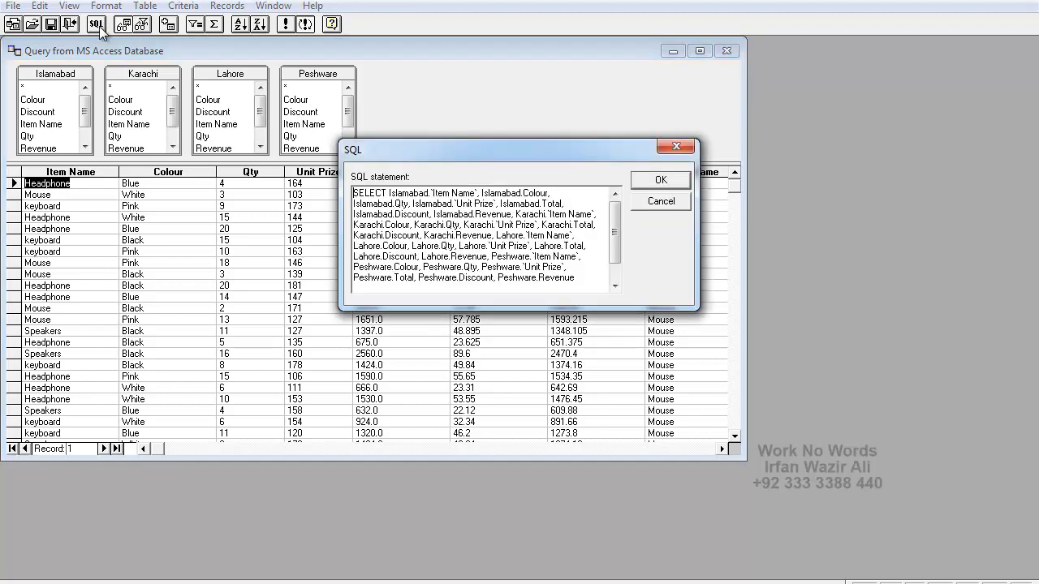
{"action": "left_click", "coordinate": [389, 195]}
{"action": "type", "text": "* from"}
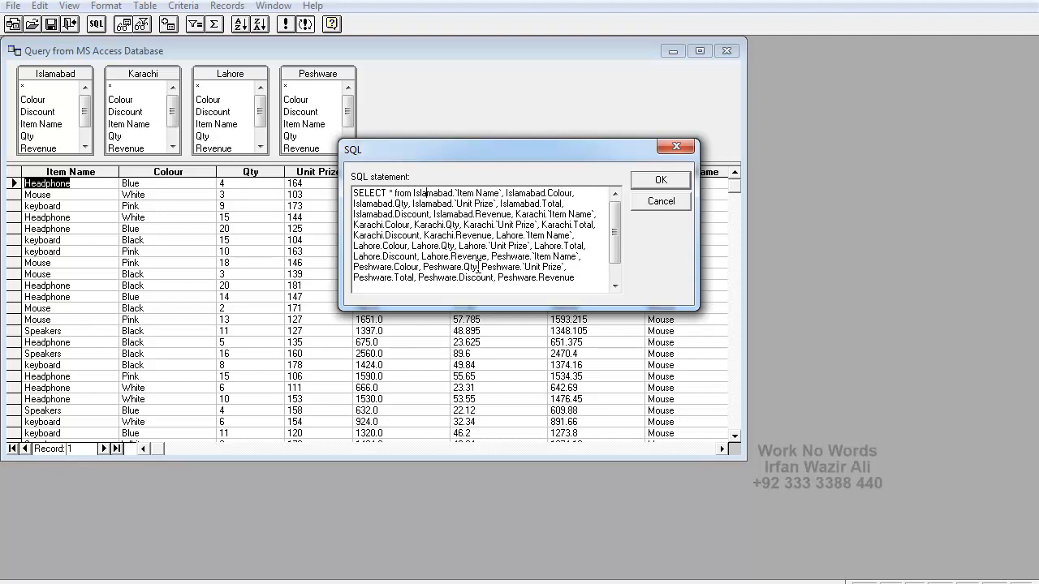
{"action": "key", "text": "shift+Down"}
{"action": "key", "text": "shift+Down"}
{"action": "key", "text": "shift+Down"}
{"action": "key", "text": "shift+Down"}
{"action": "key", "text": "shift+Down"}
{"action": "key", "text": "shift+Down"}
{"action": "key", "text": "shift+Down"}
{"action": "key", "text": "shift+Down"}
{"action": "key", "text": "shift+Down"}
{"action": "key", "text": "shift+Down"}
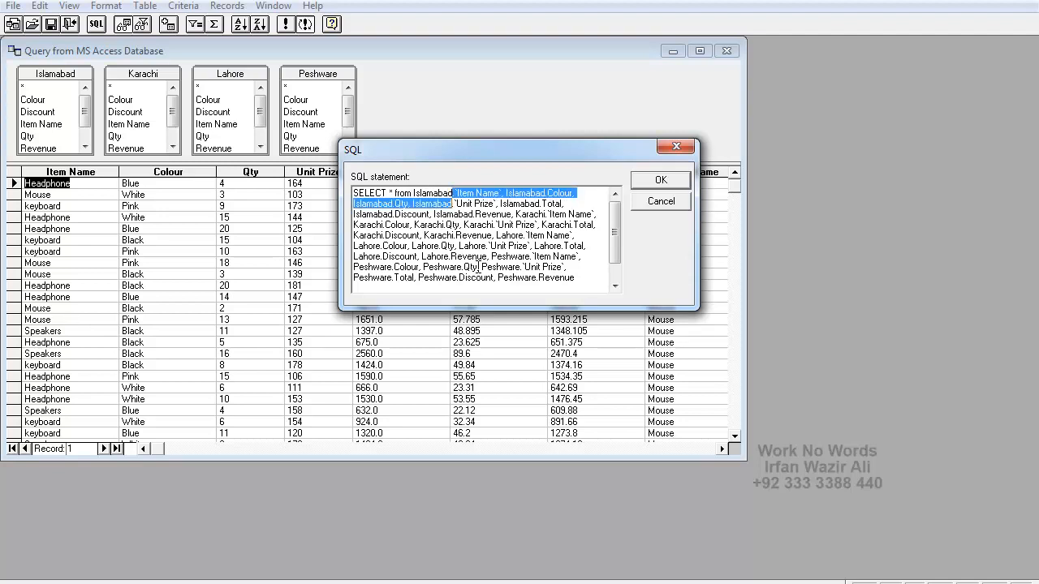
{"action": "key", "text": "Delete"}
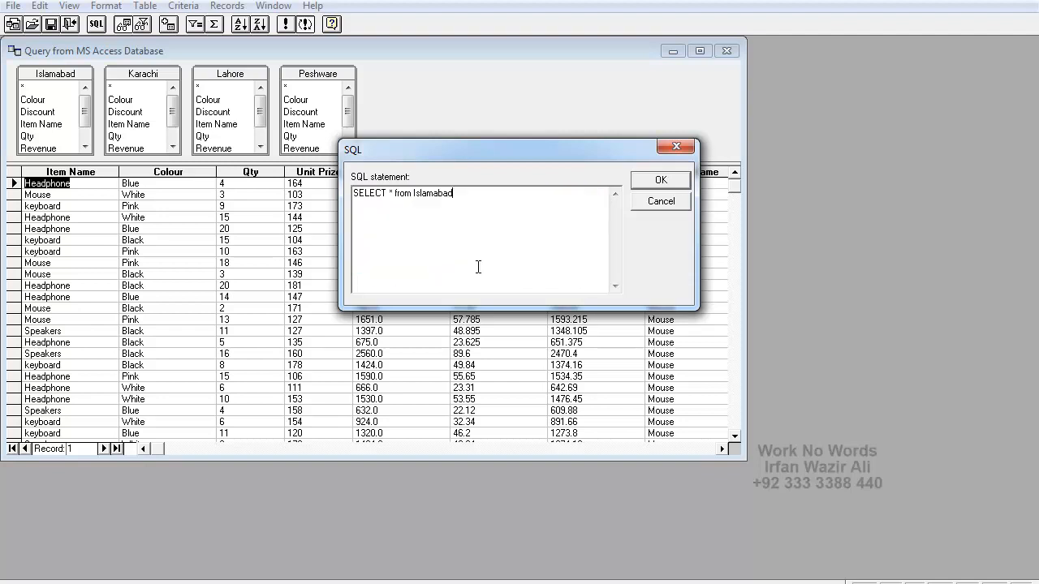
Add "Union All" below the Islamabad selection and duplicate both lines to make four stacked SELECT statements
{"action": "type", "text": "Union All"}
{"action": "key", "text": "shift+Up"}
{"action": "key", "text": "shift+Home"}
{"action": "key", "text": "ctrl+c"}
{"action": "key", "text": "Down"}
{"action": "key", "text": "ctrl+v"}
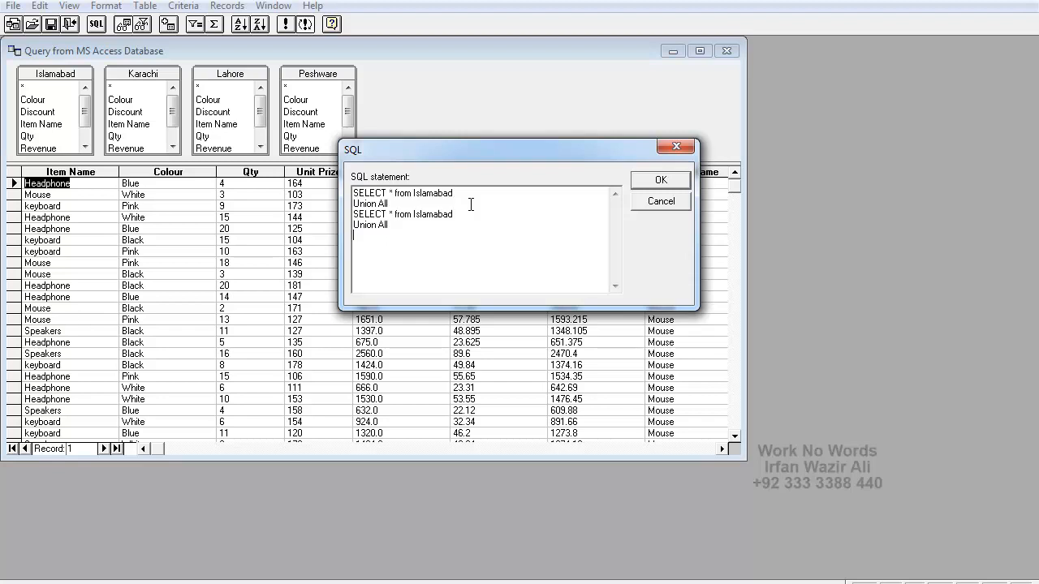
{"action": "key", "text": "Return"}
{"action": "key", "text": "ctrl+v"}
{"action": "key", "text": "Return"}
{"action": "key", "text": "ctrl+v"}
Remove the trailing Union All and make the last SELECT statement read from Peshware
{"action": "key", "text": "BackSpace"}
{"action": "key", "text": "BackSpace"}
{"action": "key", "text": "BackSpace"}
{"action": "key", "text": "BackSpace"}
{"action": "key", "text": "BackSpace"}
{"action": "key", "text": "BackSpace"}
{"action": "key", "text": "BackSpace"}
{"action": "key", "text": "BackSpace"}
{"action": "key", "text": "BackSpace"}
{"action": "key", "text": "BackSpace"}
{"action": "key", "text": "BackSpace"}
{"action": "key", "text": "BackSpace"}
{"action": "key", "text": "BackSpace"}
{"action": "key", "text": "BackSpace"}
{"action": "key", "text": "BackSpace"}
{"action": "key", "text": "BackSpace"}
{"action": "key", "text": "BackSpace"}
{"action": "key", "text": "BackSpace"}
{"action": "key", "text": "BackSpace"}
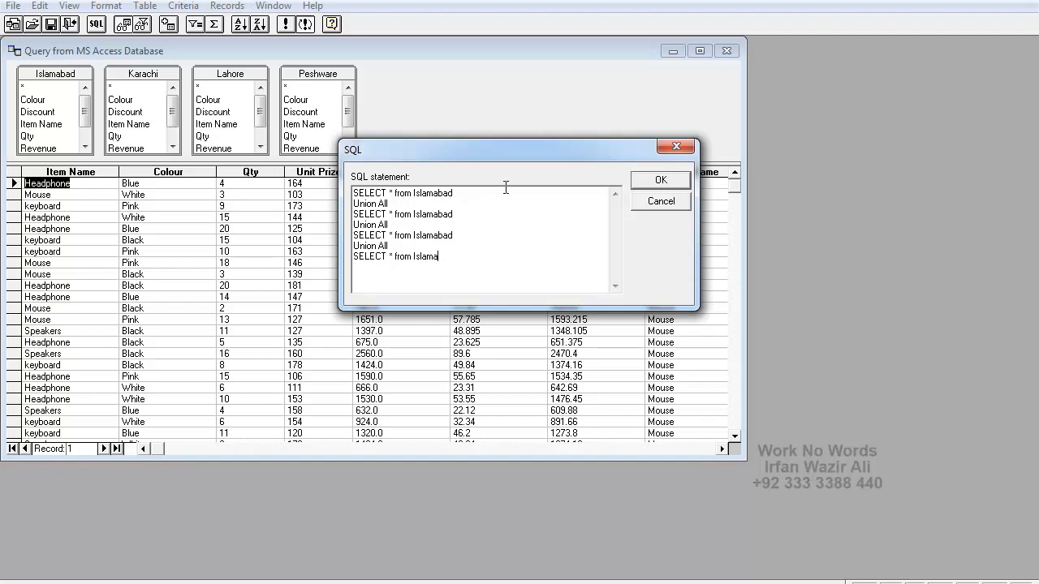
{"action": "type", "text": "Peshware"}
Point the third SELECT statement to Lahore and the second to Karachi, and run the union query
{"action": "double_click", "coordinate": [434, 236]}
{"action": "type", "text": "Lahore"}
{"action": "double_click", "coordinate": [442, 214]}
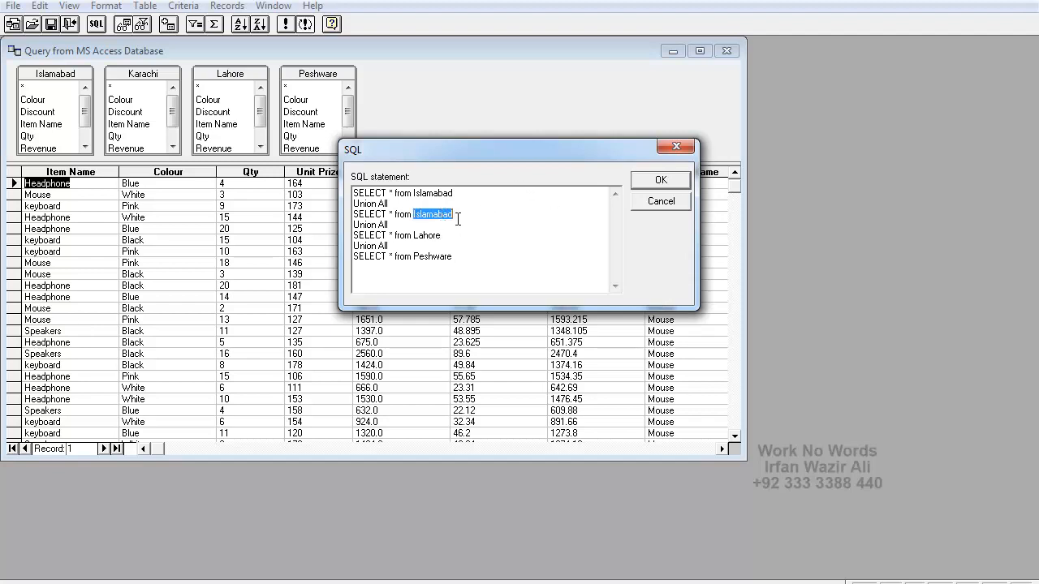
{"action": "type", "text": "Karachi"}
{"action": "left_click", "coordinate": [659, 181]}
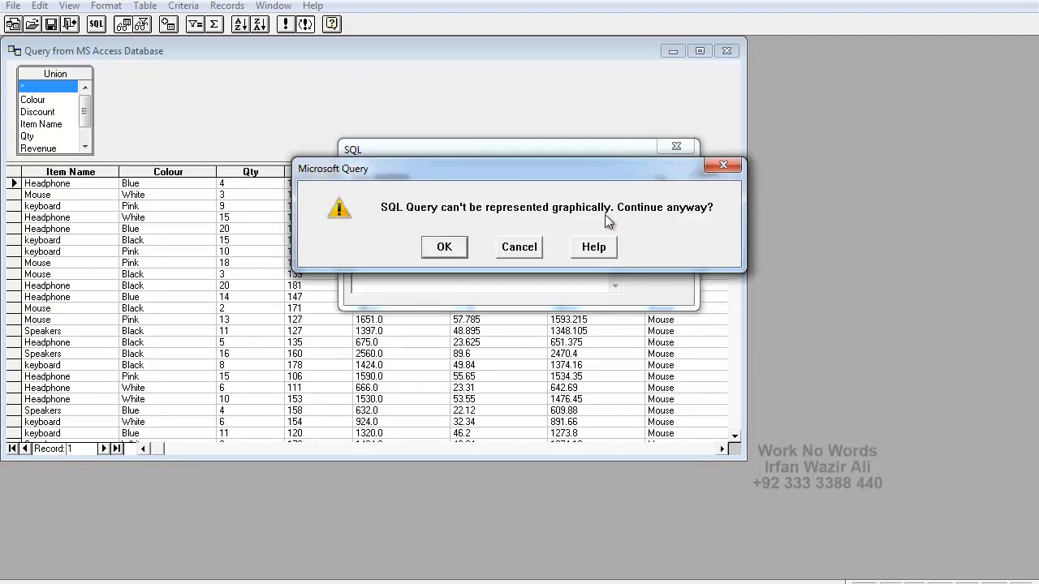
{"action": "left_click", "coordinate": [444, 247]}
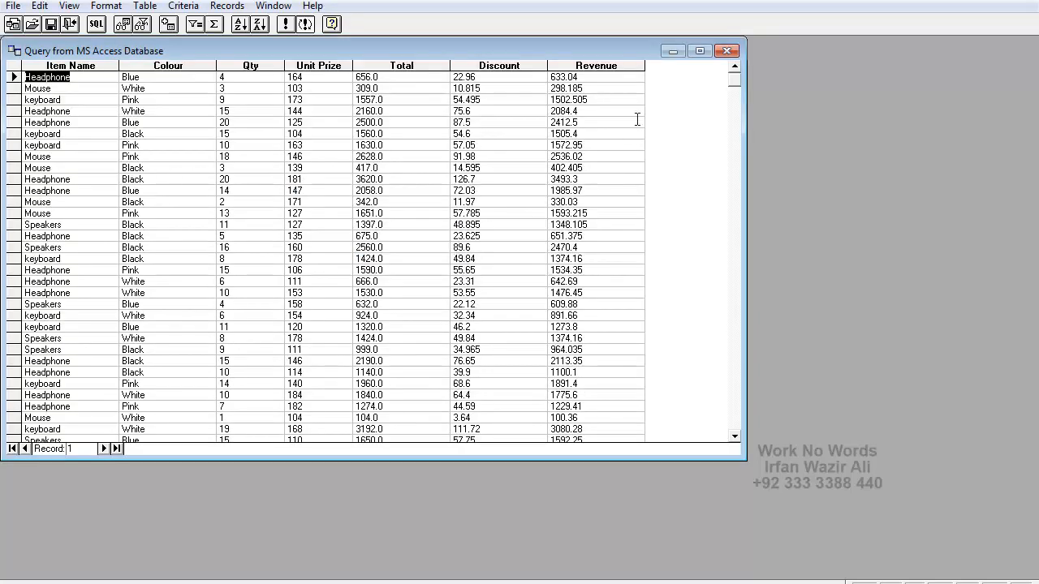
Return the query data to Excel as a PivotTable Report at cell A1 of the existing worksheet
{"action": "left_click", "coordinate": [70, 27]}
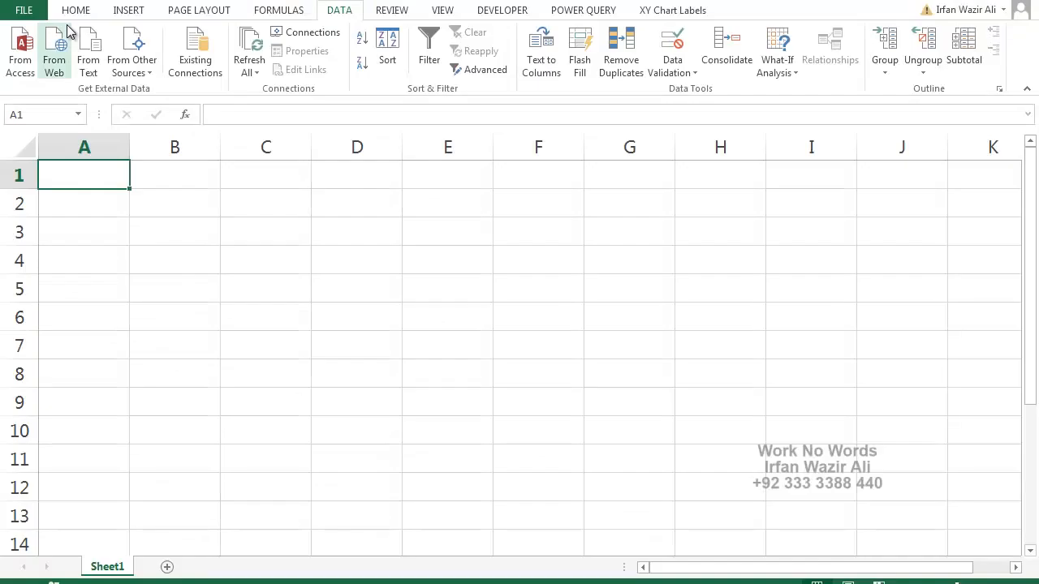
{"action": "left_click", "coordinate": [394, 158]}
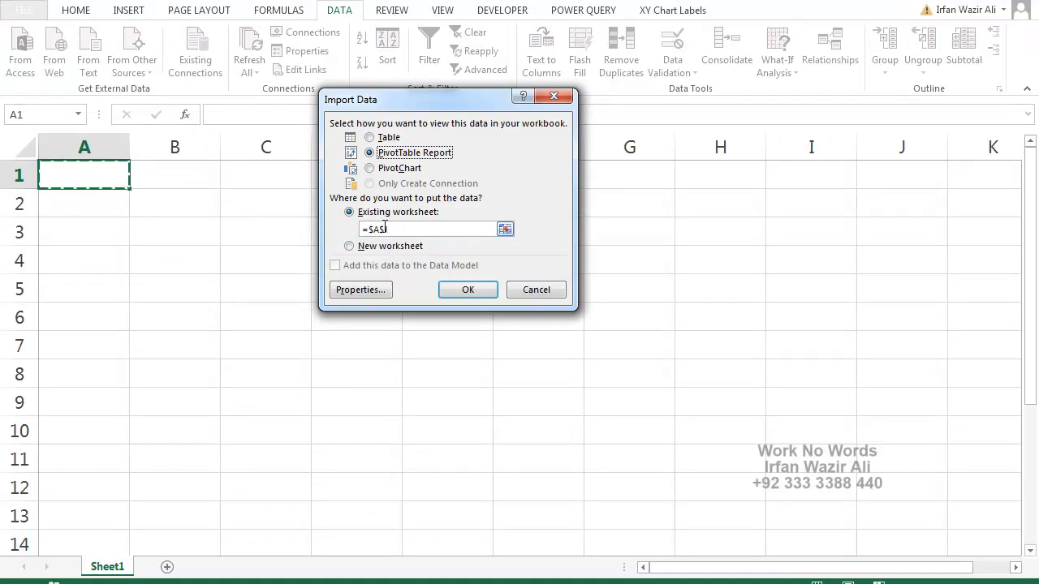
{"action": "left_click", "coordinate": [467, 289]}
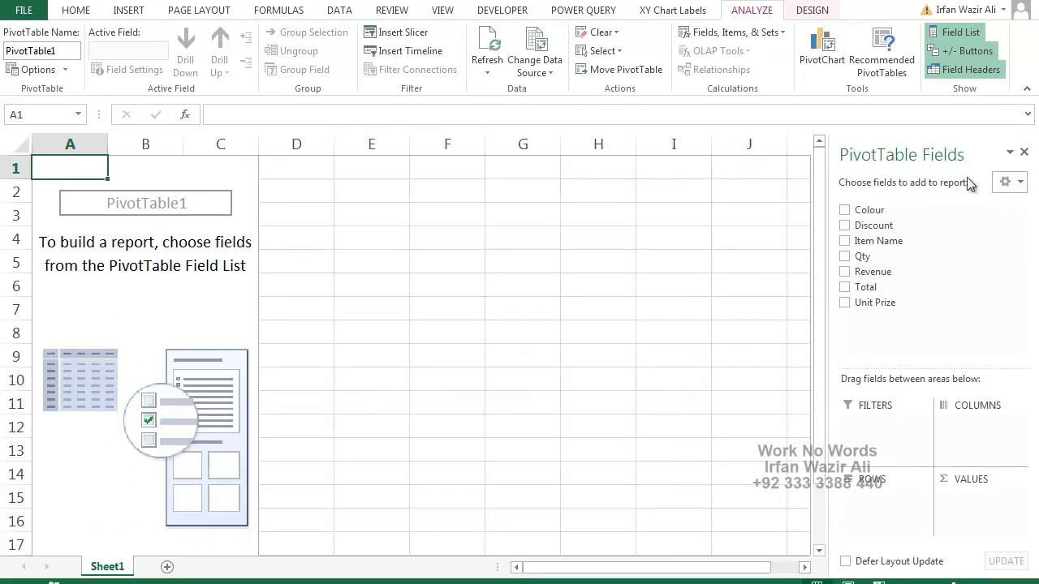
Build the PivotTable with Item Name as rows, Colour as columns and the sum of Revenue as values
{"action": "left_click", "coordinate": [844, 241]}
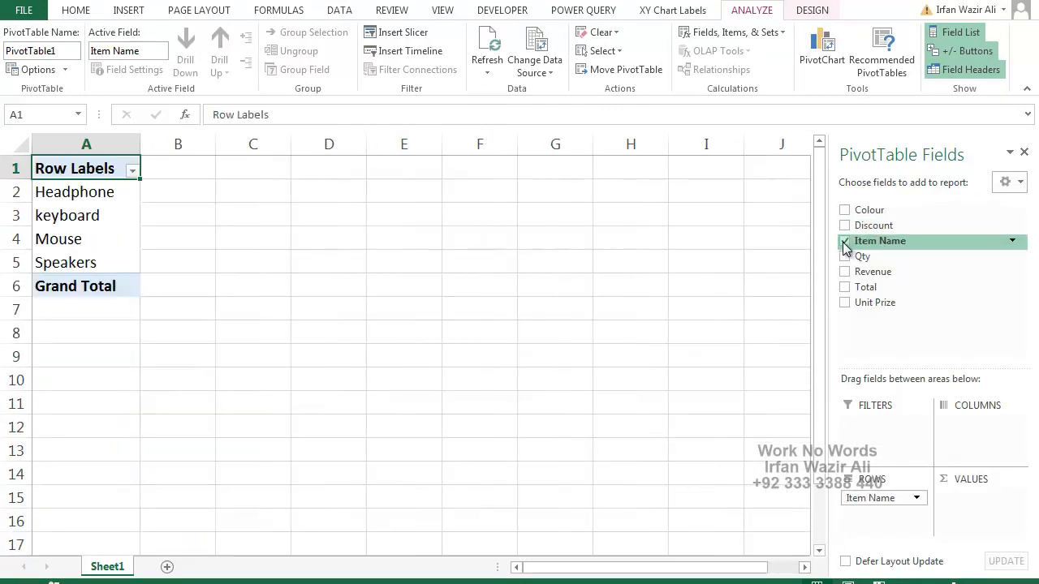
{"action": "left_click", "coordinate": [844, 272]}
{"action": "left_click_drag", "start_coordinate": [864, 211], "coordinate": [982, 438]}
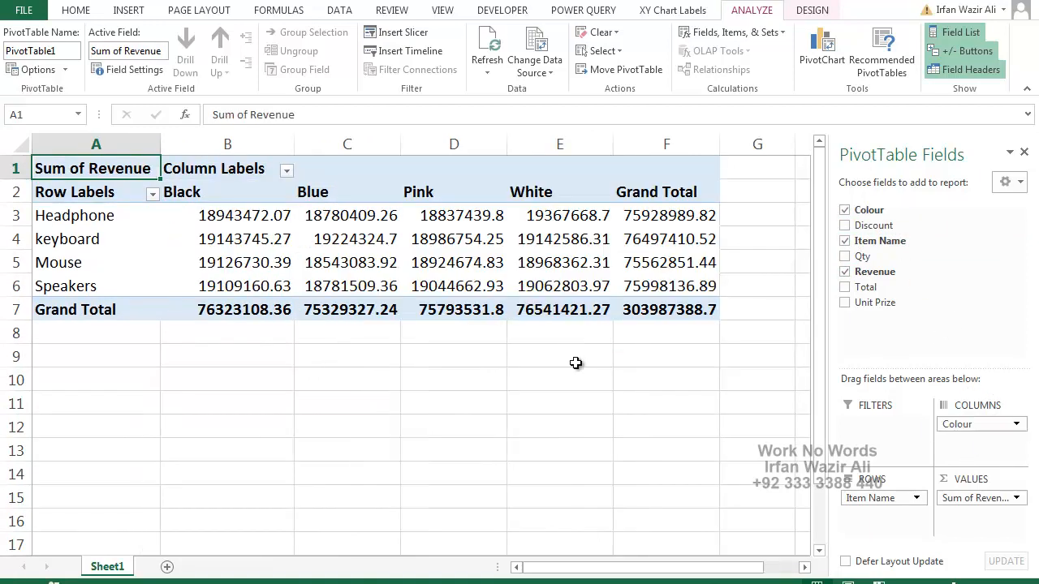